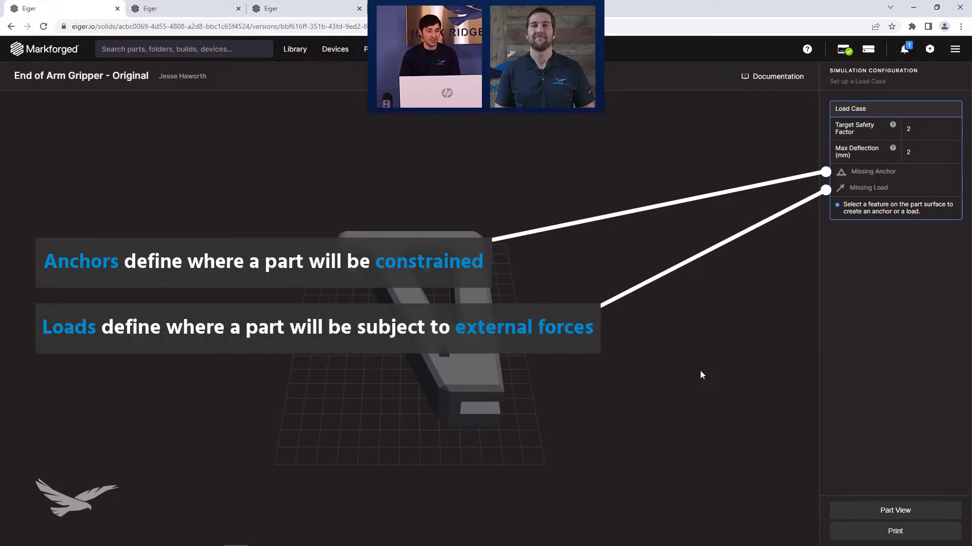
Create anchors on the seating ring and inner bore of the mounting hole in the gripper's outer flange
{"action": "scroll", "coordinate": [326, 301], "scroll_direction": "up", "scroll_amount": 5}
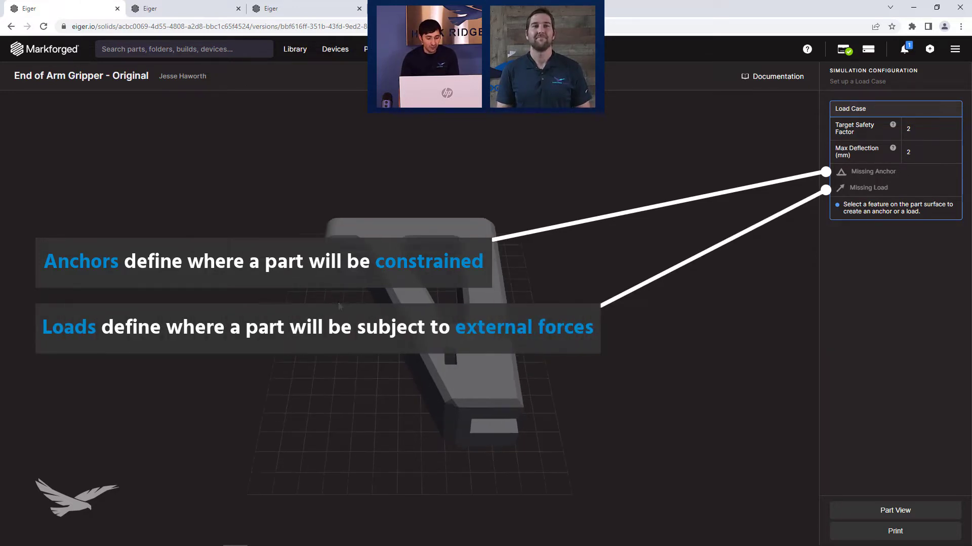
{"action": "left_click_drag", "start_coordinate": [325, 299], "coordinate": [301, 284]}
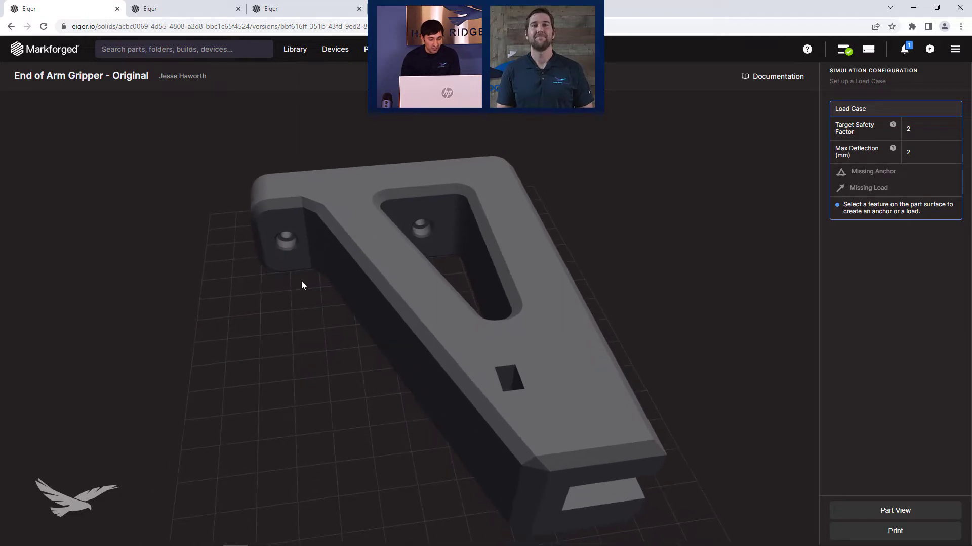
{"action": "left_click", "coordinate": [289, 245]}
{"action": "left_click", "coordinate": [319, 262]}
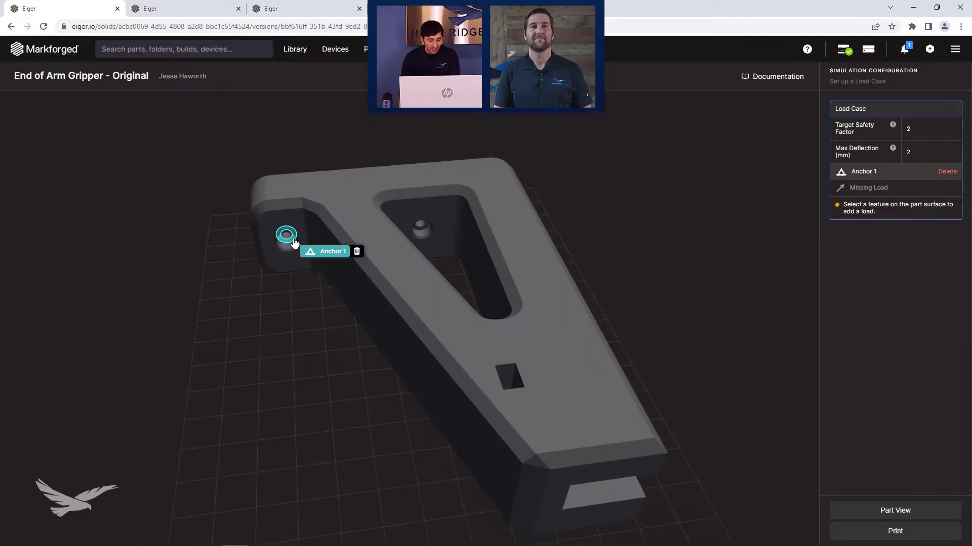
{"action": "left_click", "coordinate": [288, 238]}
{"action": "left_click", "coordinate": [334, 259]}
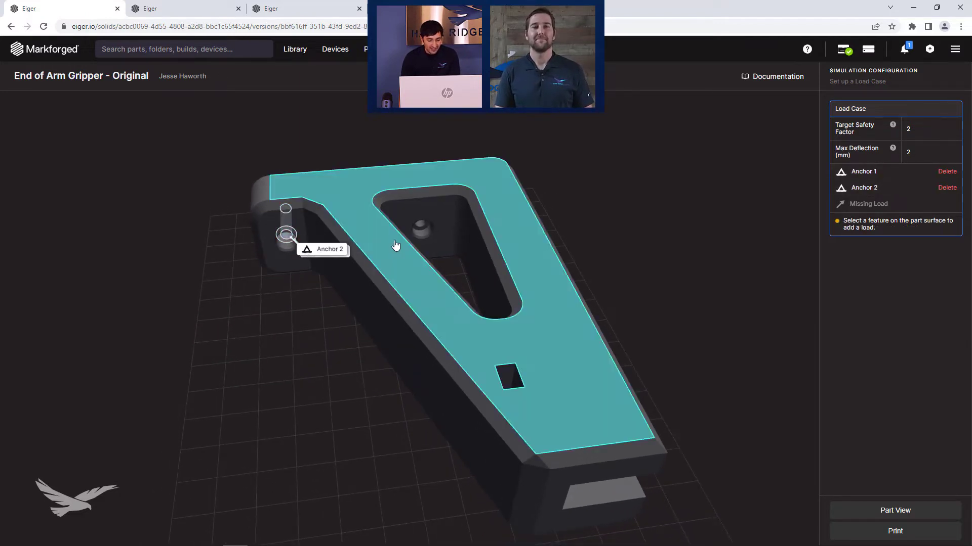
Anchor the seating ring and inner bore of the second mounting hole, inside the gripper's triangular cutout
{"action": "left_click", "coordinate": [422, 232]}
{"action": "left_click", "coordinate": [458, 252]}
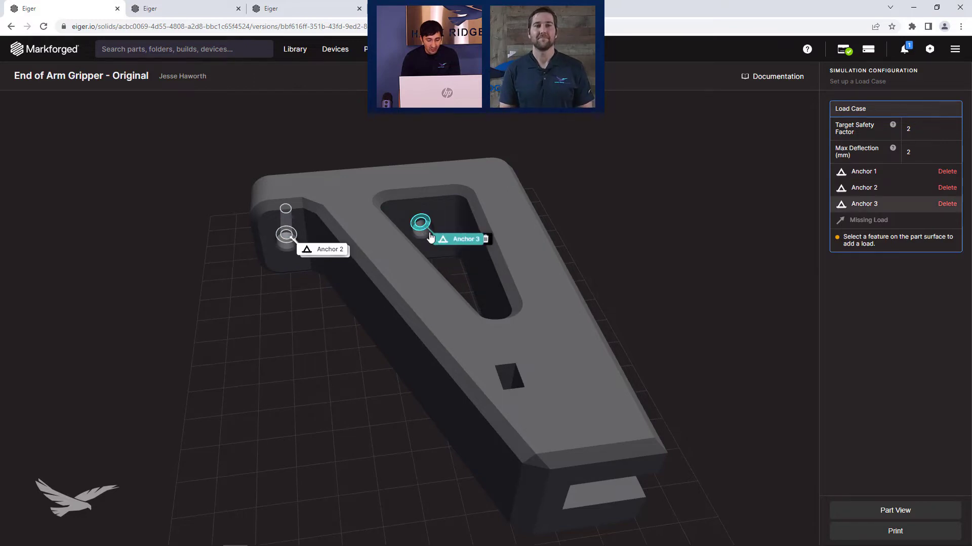
{"action": "left_click", "coordinate": [420, 226]}
{"action": "left_click", "coordinate": [451, 245]}
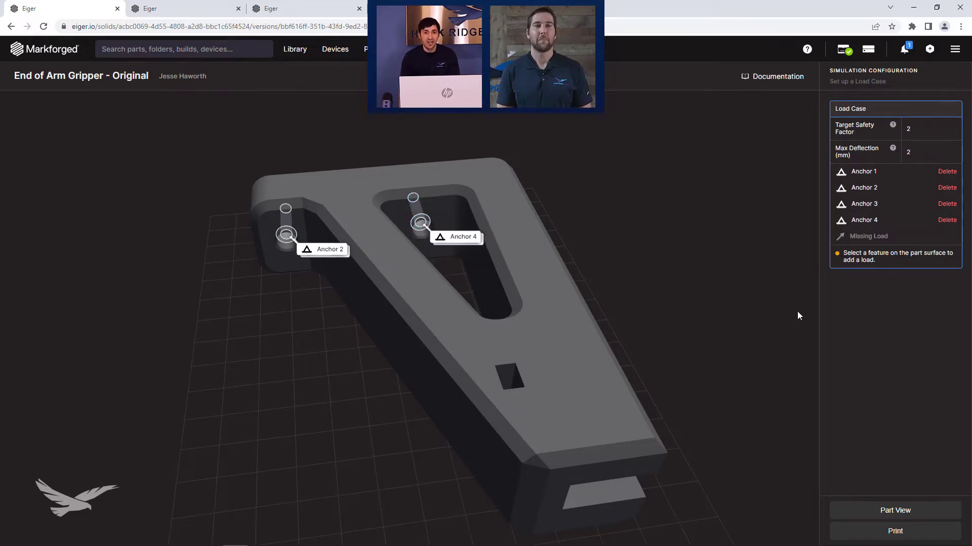
Create a feature load on the vertical inner face of the slot at the gripper's tip
{"action": "left_click_drag", "start_coordinate": [794, 309], "coordinate": [687, 242]}
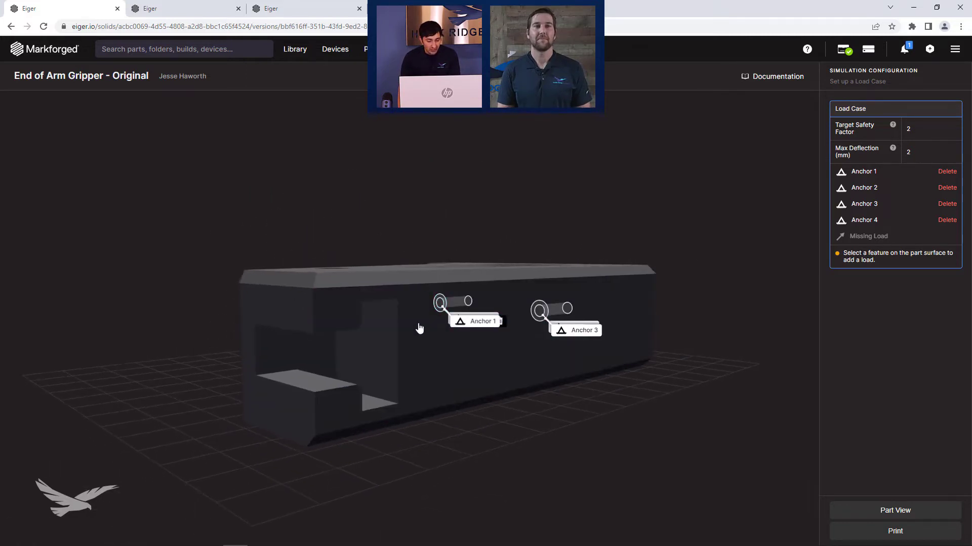
{"action": "left_click", "coordinate": [307, 345]}
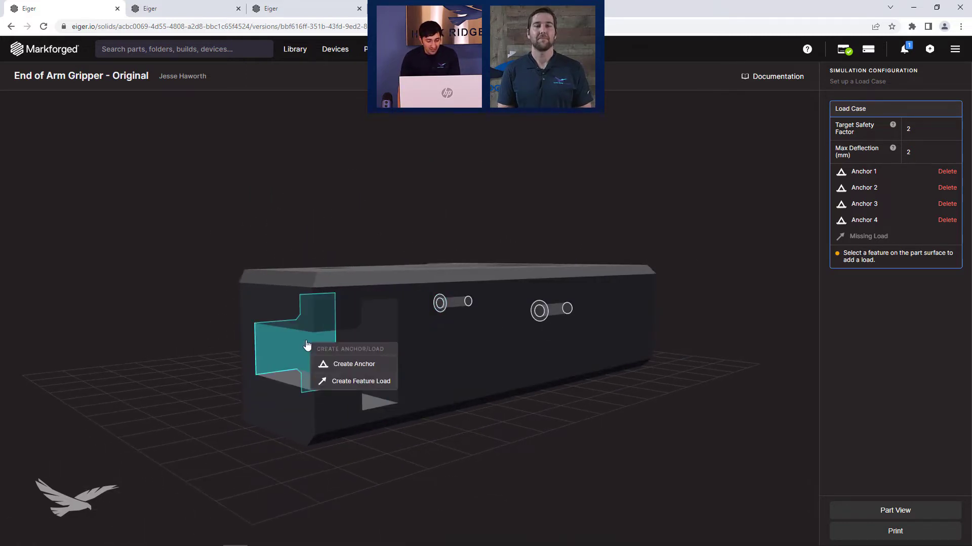
{"action": "left_click", "coordinate": [357, 382]}
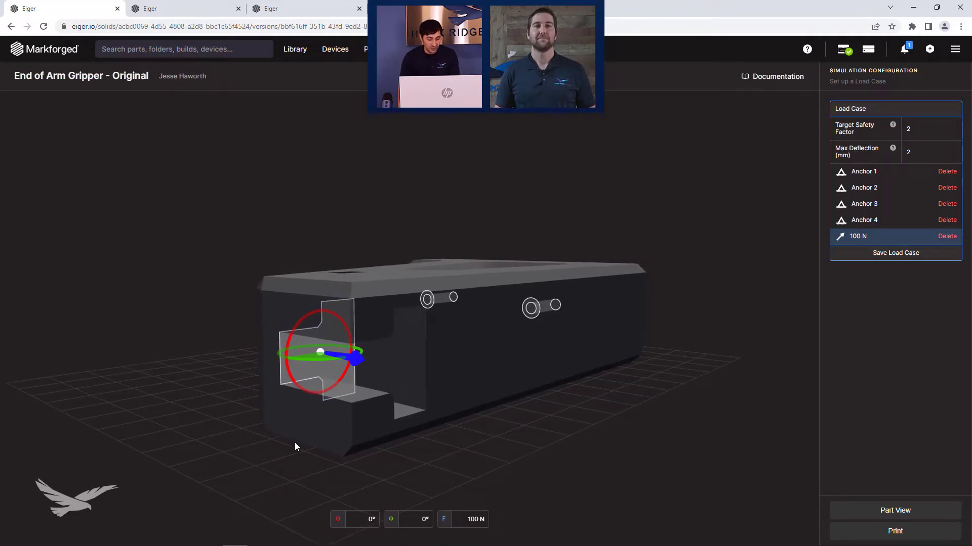
Reverse the load on the slot face, set its force to -150 N, and save the load case
{"action": "left_click_drag", "start_coordinate": [291, 332], "coordinate": [313, 360]}
{"action": "left_click_drag", "start_coordinate": [575, 470], "coordinate": [588, 483]}
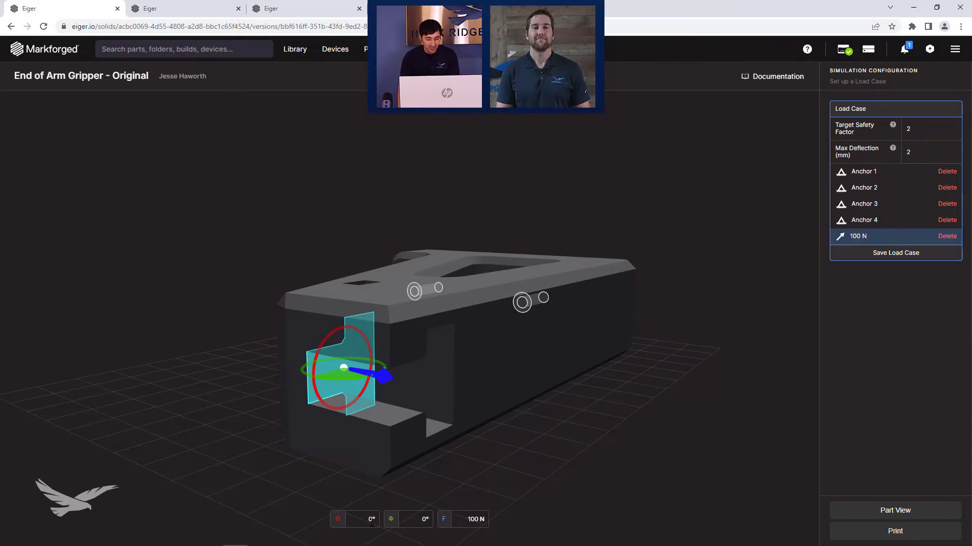
{"action": "left_click", "coordinate": [387, 378]}
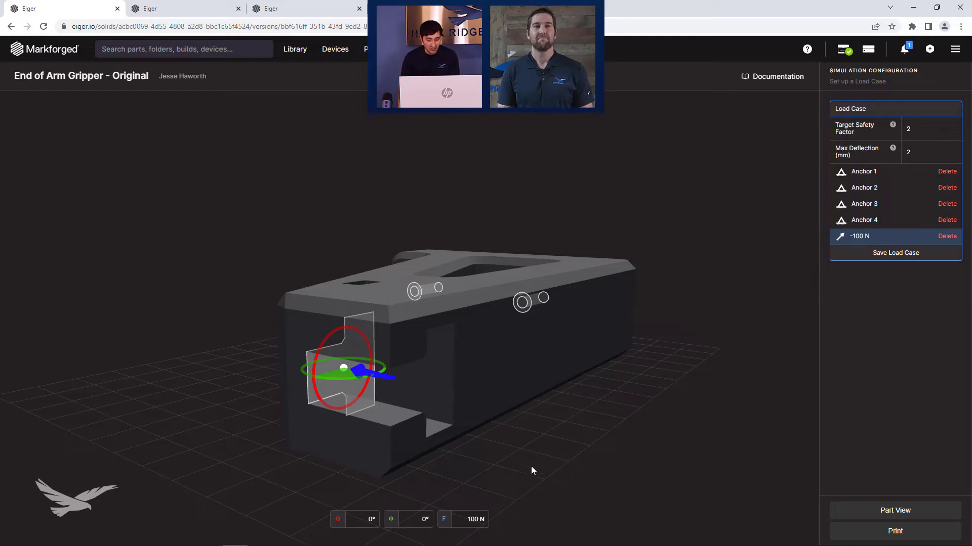
{"action": "double_click", "coordinate": [471, 519]}
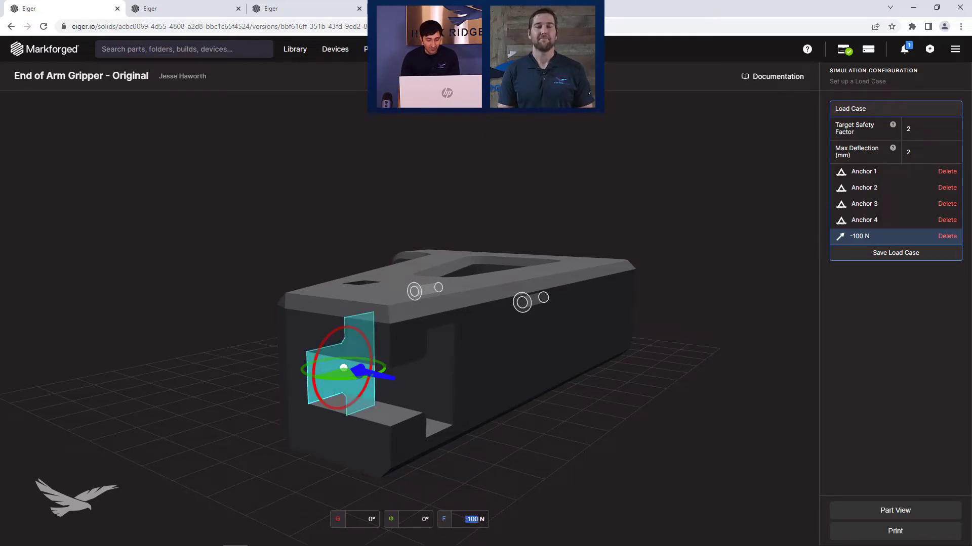
{"action": "left_click", "coordinate": [482, 522]}
{"action": "key", "text": "BackSpace"}
{"action": "key", "text": "BackSpace"}
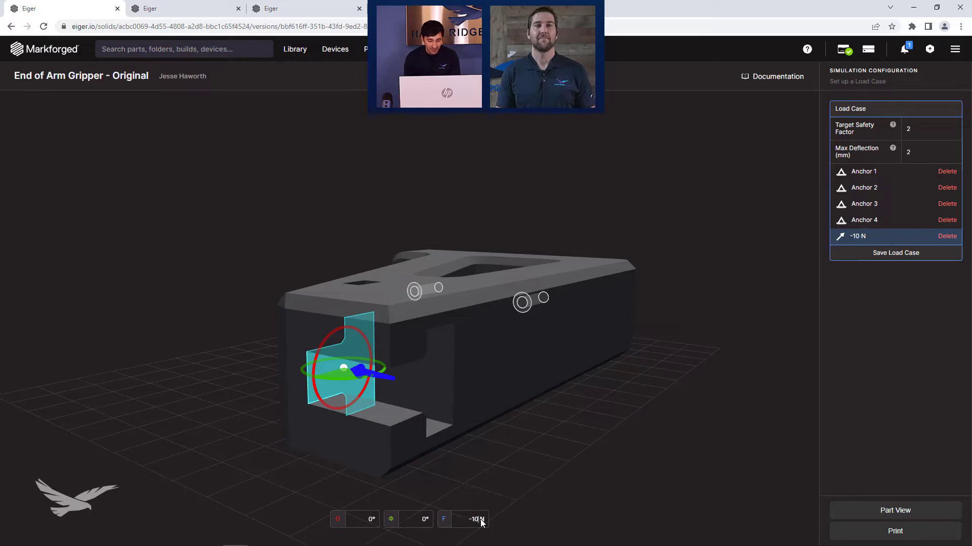
{"action": "type", "text": "50"}
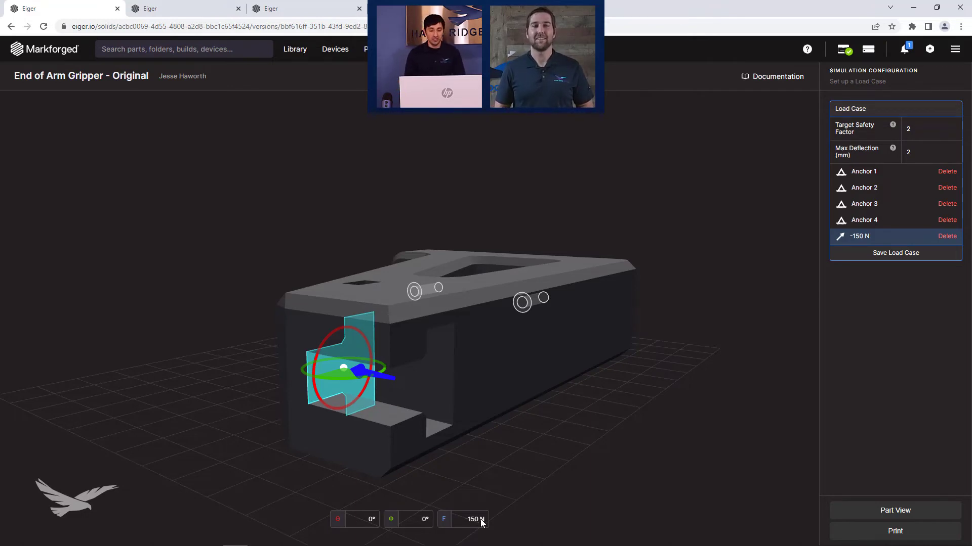
{"action": "left_click", "coordinate": [857, 254]}
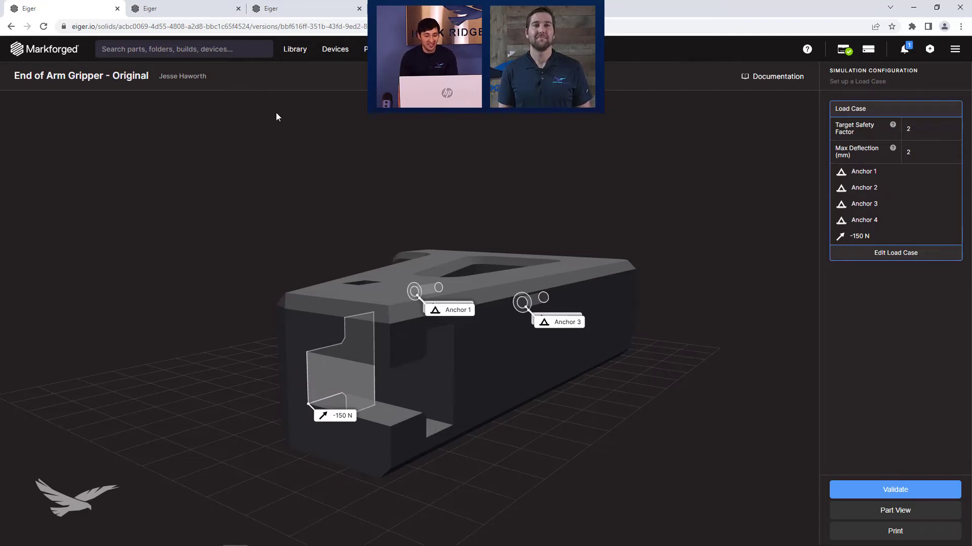
Review the original gripper's validation results and the exaggerated displacement in the optimized End of Arm Gripper simulation
{"action": "left_click", "coordinate": [214, 17]}
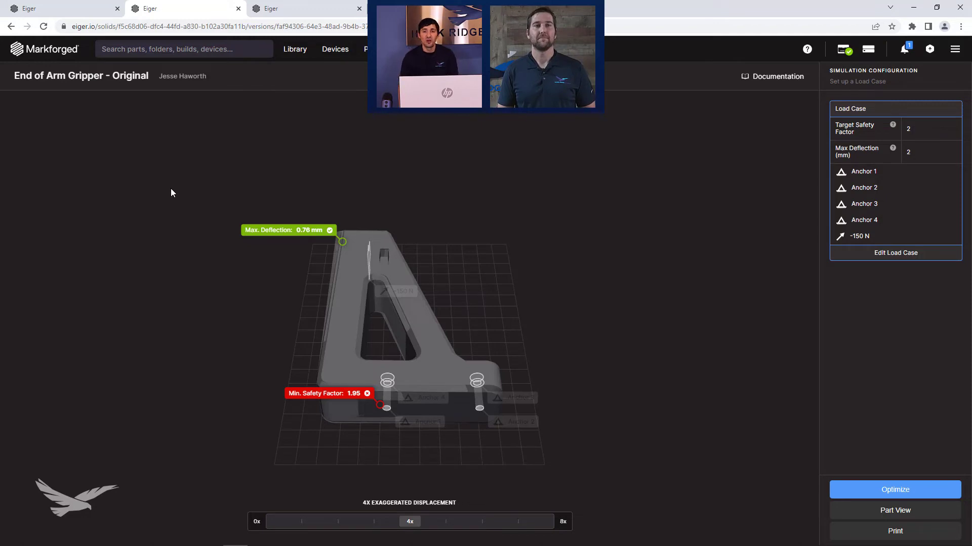
{"action": "left_click", "coordinate": [280, 12]}
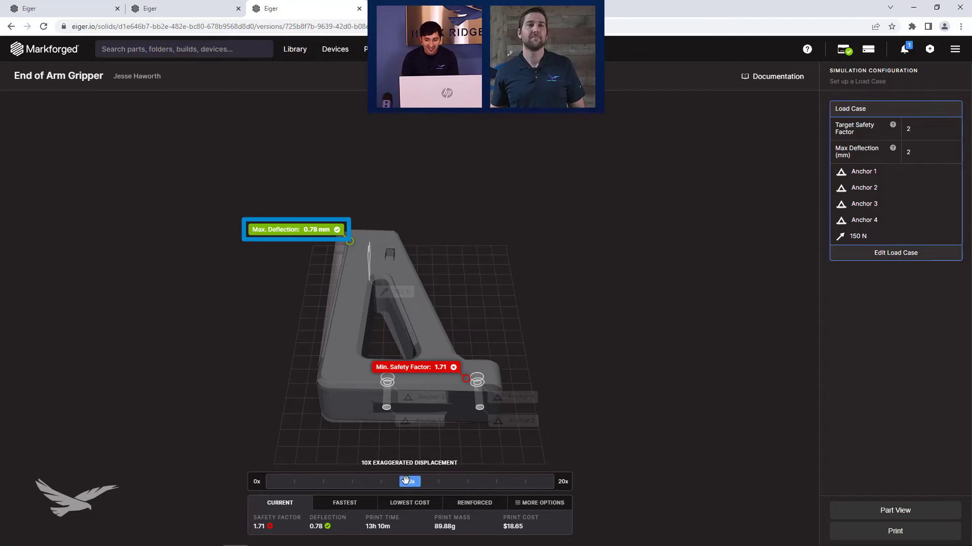
{"action": "mouse_move", "coordinate": [410, 481]}
{"action": "left_mouse_down"}
{"action": "mouse_move", "coordinate": [470, 481]}
{"action": "mouse_move", "coordinate": [340, 481]}
{"action": "mouse_move", "coordinate": [490, 467]}
{"action": "mouse_move", "coordinate": [377, 466]}
{"action": "mouse_move", "coordinate": [415, 471]}
{"action": "mouse_move", "coordinate": [406, 472]}
{"action": "left_mouse_up"}
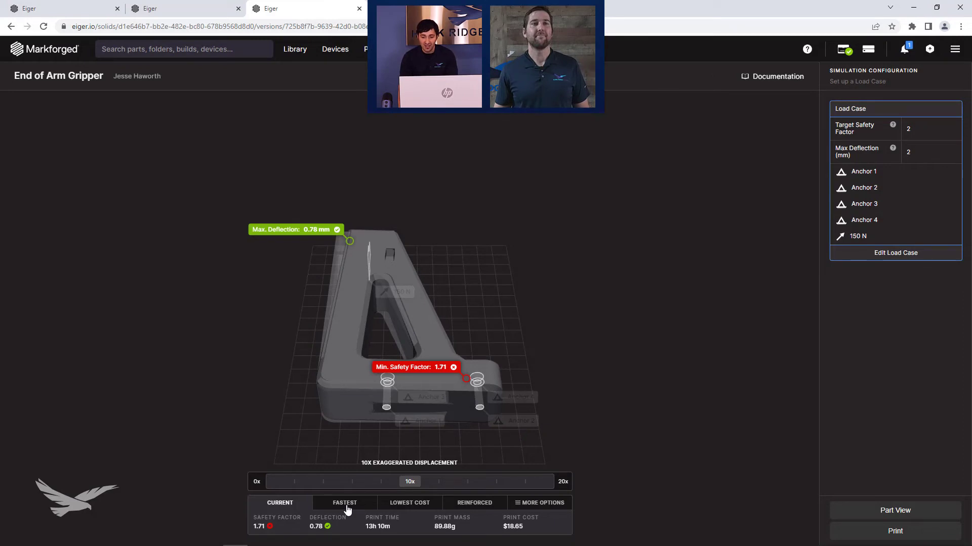
Compare the Fastest, Lowest Cost and Reinforced optimization results for the End of Arm Gripper, and open the additional options
{"action": "left_click", "coordinate": [347, 508]}
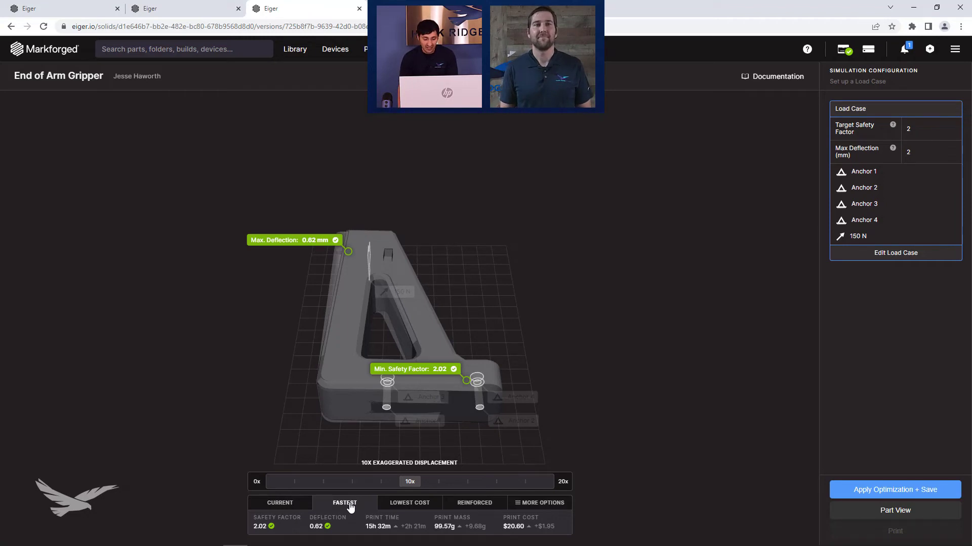
{"action": "left_click", "coordinate": [401, 507]}
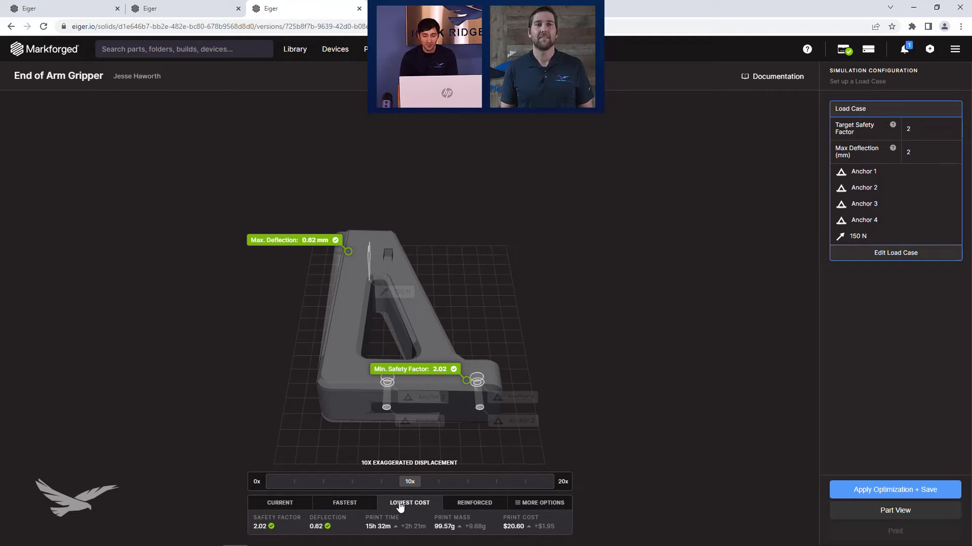
{"action": "left_click", "coordinate": [465, 508]}
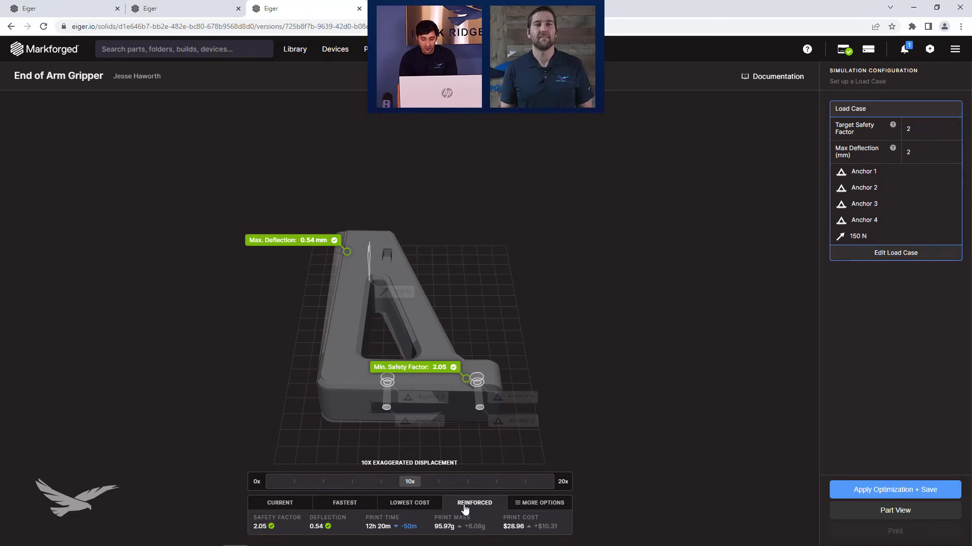
{"action": "left_click", "coordinate": [541, 506]}
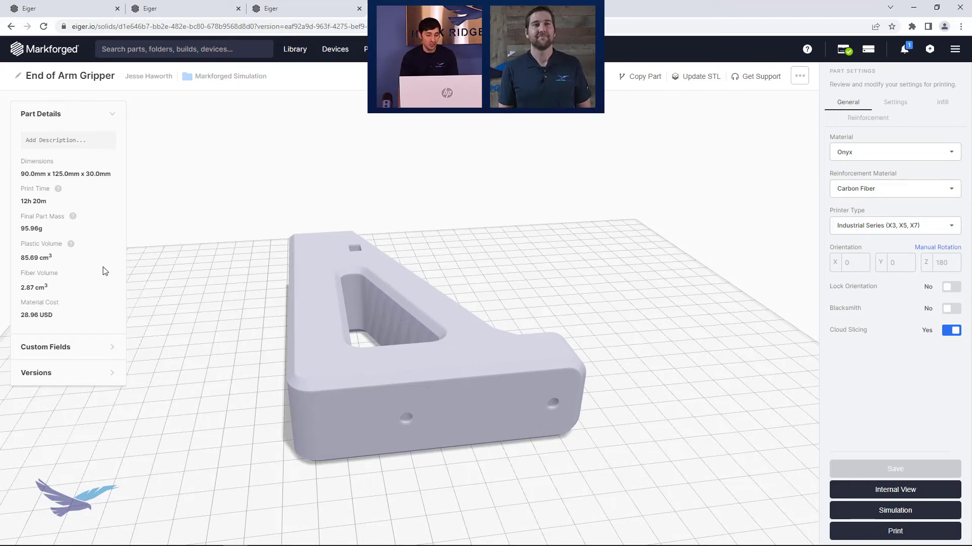
Show the version history of the End of Arm Gripper part
{"action": "left_click", "coordinate": [109, 376]}
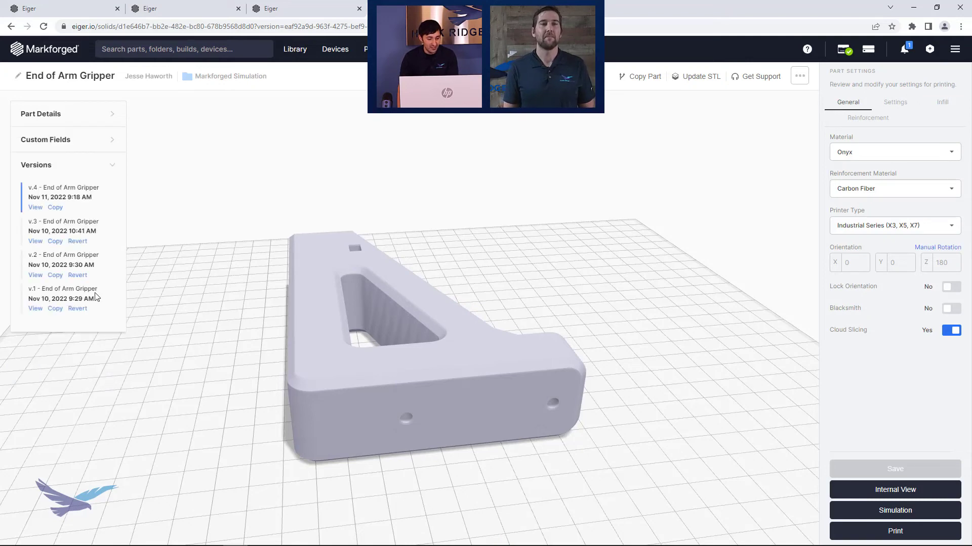